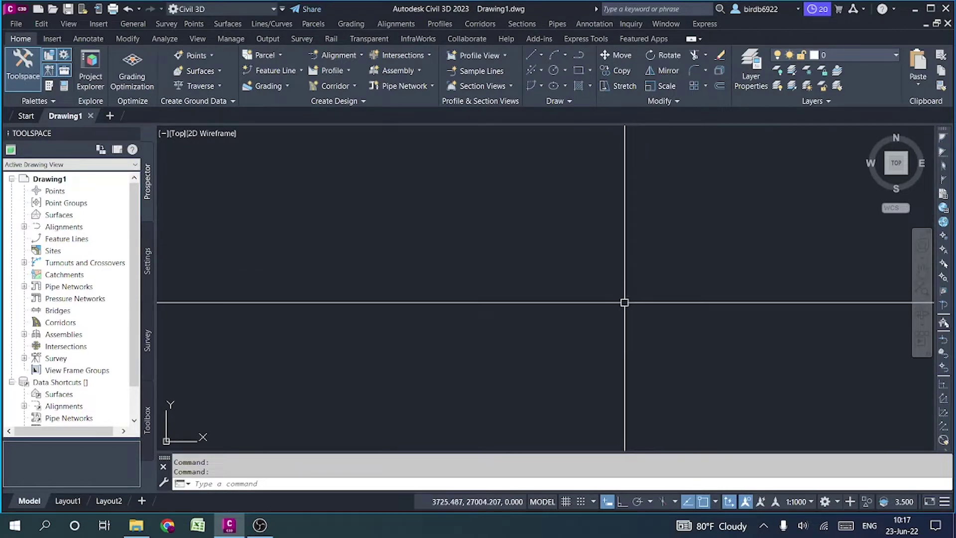
Open the Autodesk desktop app and go to the beginning of the My products and tools list.
{"action": "left_click", "coordinate": [764, 526]}
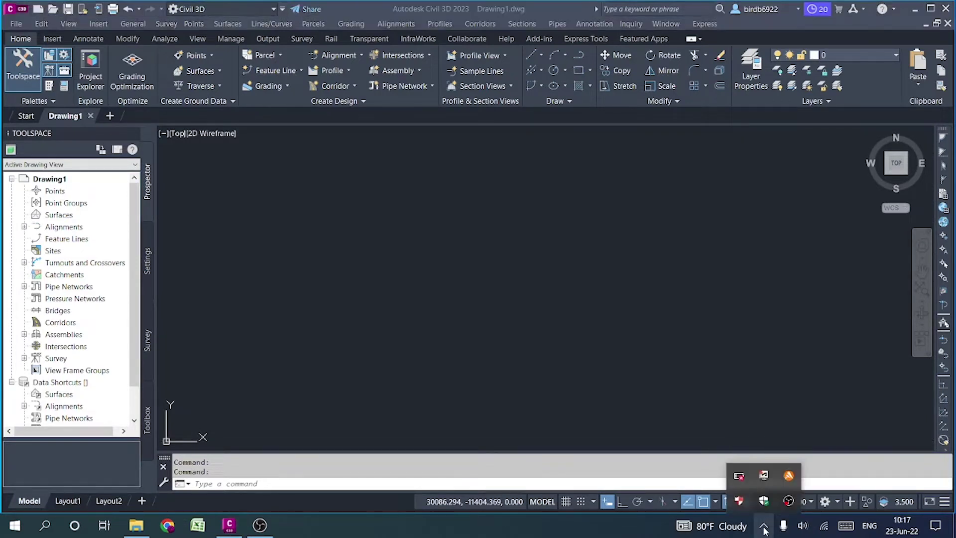
{"action": "left_click", "coordinate": [764, 477]}
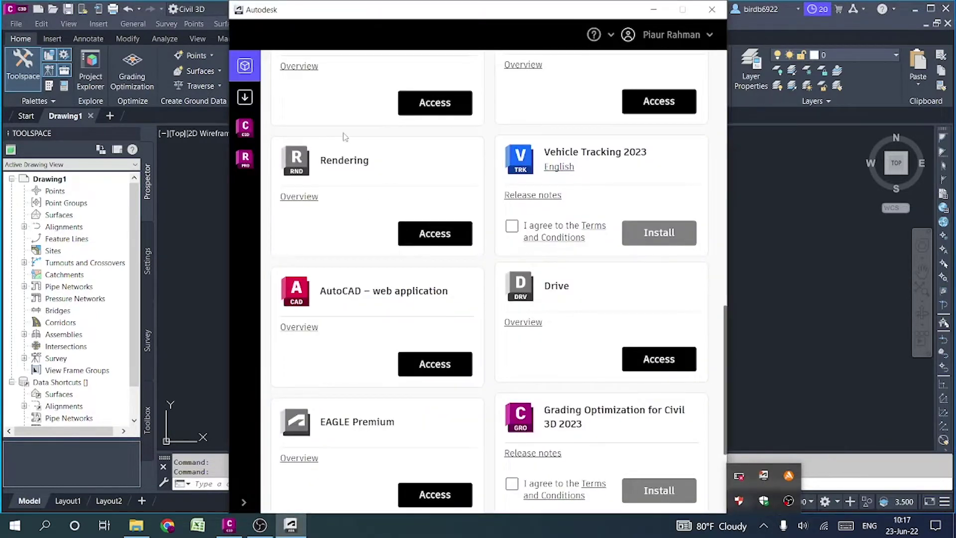
{"action": "scroll", "coordinate": [386, 190], "scroll_direction": "up", "scroll_amount": 8}
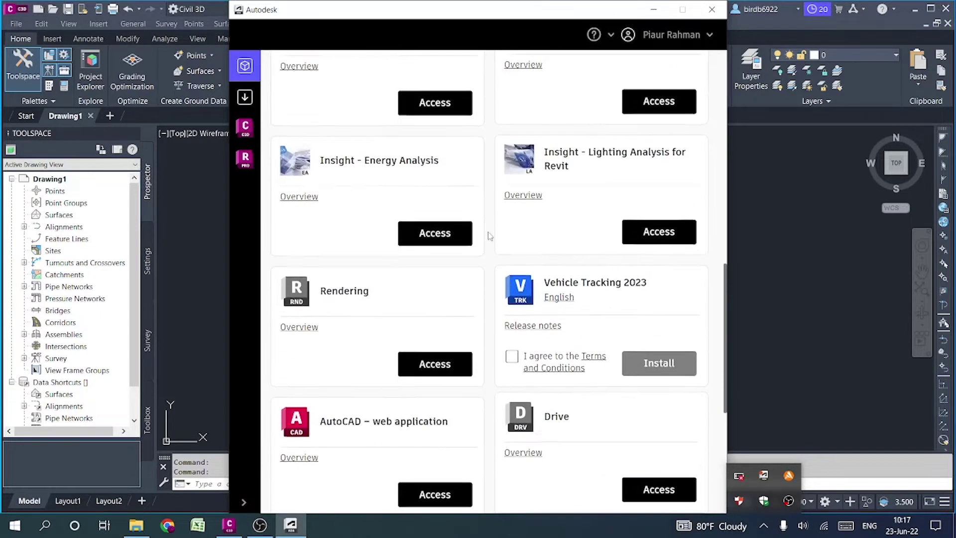
{"action": "scroll", "coordinate": [488, 238], "scroll_direction": "up", "scroll_amount": 6}
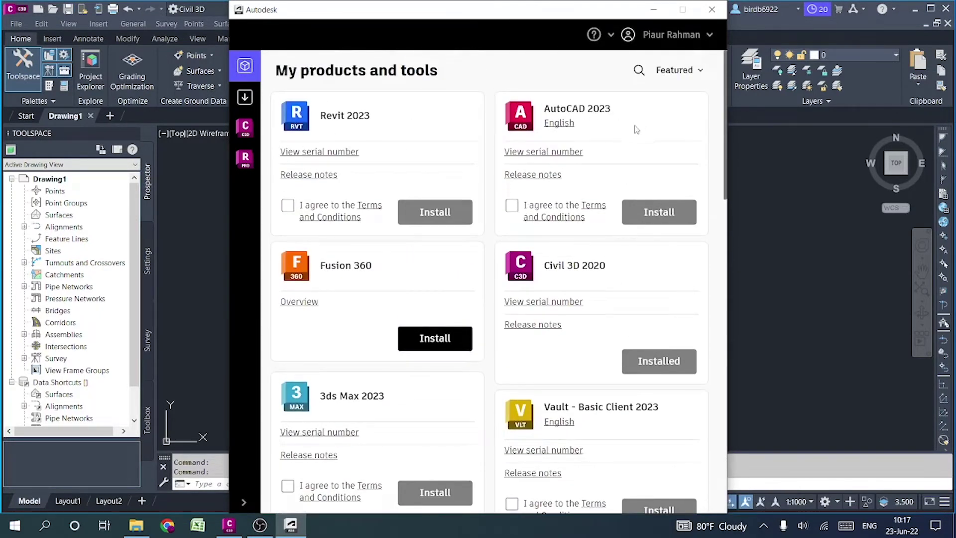
Locate Vehicle Tracking 2023 in the products list and agree to its terms and conditions.
{"action": "scroll", "coordinate": [398, 291], "scroll_direction": "down", "scroll_amount": 2}
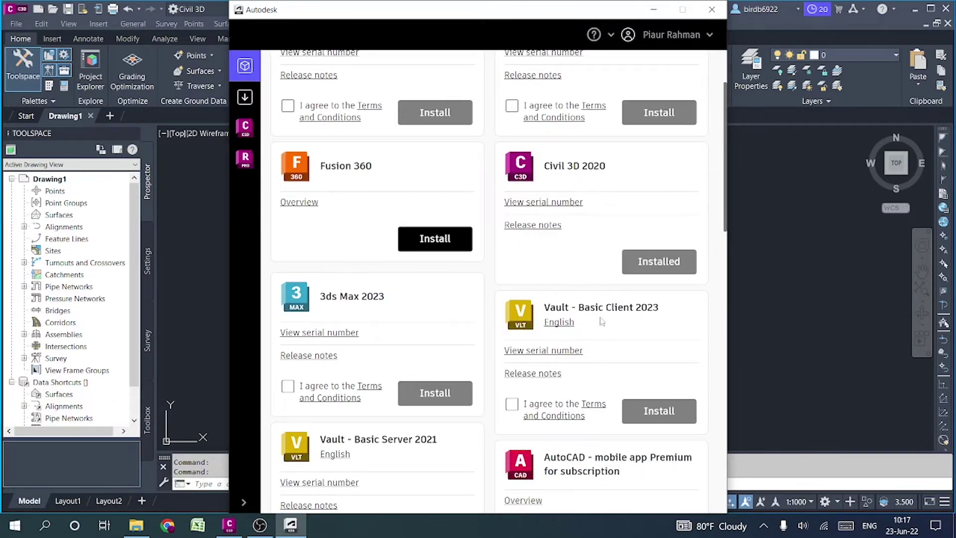
{"action": "scroll", "coordinate": [498, 373], "scroll_direction": "down", "scroll_amount": 2}
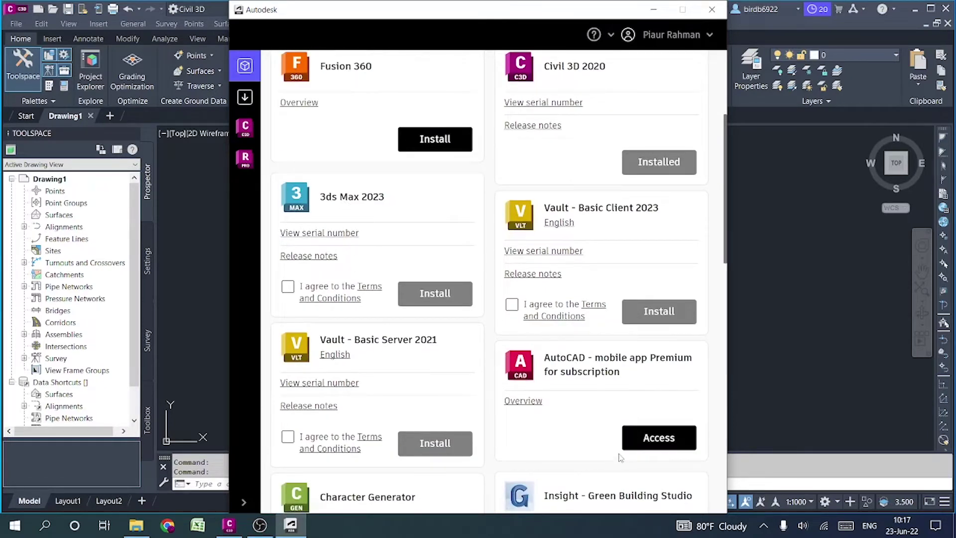
{"action": "scroll", "coordinate": [580, 369], "scroll_direction": "down", "scroll_amount": 4}
{"action": "scroll", "coordinate": [581, 369], "scroll_direction": "up", "scroll_amount": 4}
{"action": "scroll", "coordinate": [581, 368], "scroll_direction": "up", "scroll_amount": 2}
{"action": "scroll", "coordinate": [578, 363], "scroll_direction": "down", "scroll_amount": 6}
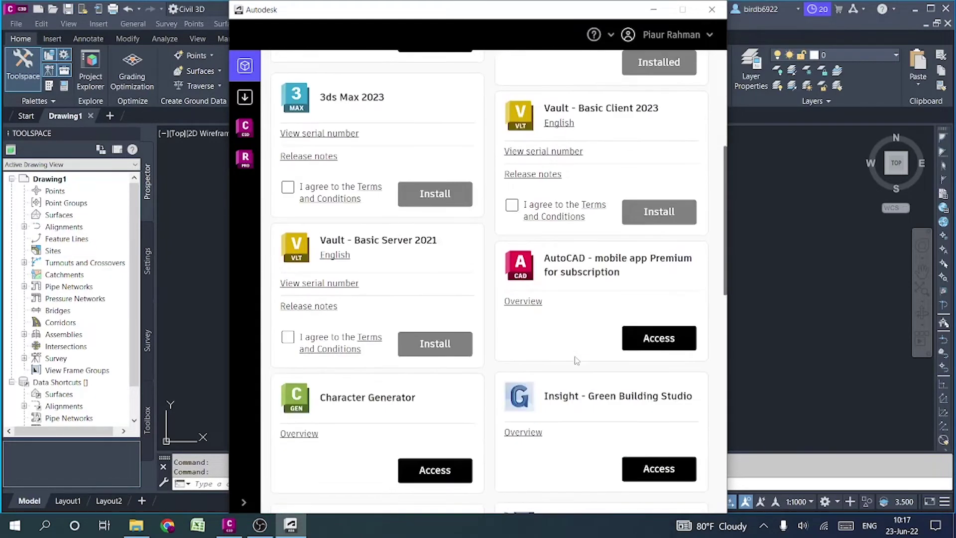
{"action": "scroll", "coordinate": [575, 361], "scroll_direction": "down", "scroll_amount": 2}
{"action": "scroll", "coordinate": [560, 365], "scroll_direction": "down", "scroll_amount": 6}
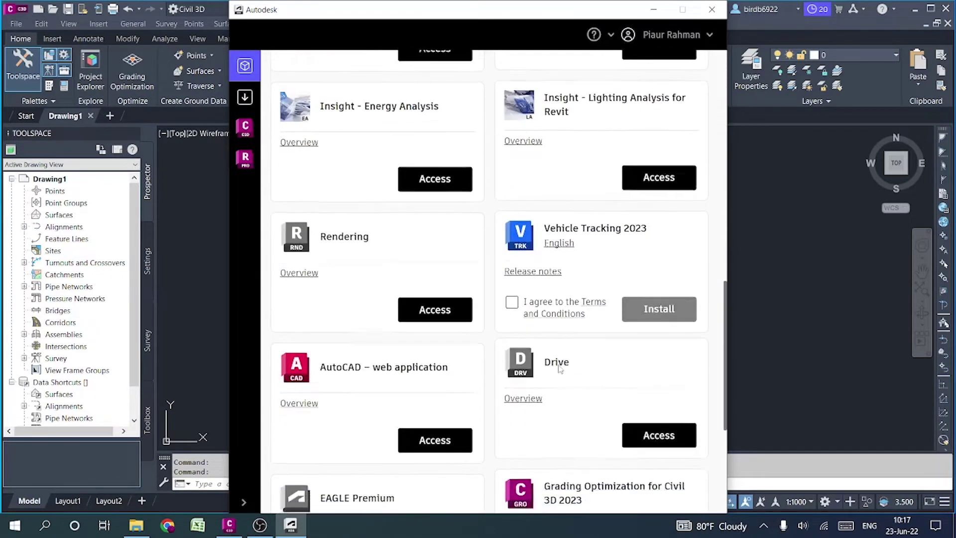
{"action": "scroll", "coordinate": [559, 368], "scroll_direction": "up", "scroll_amount": 2}
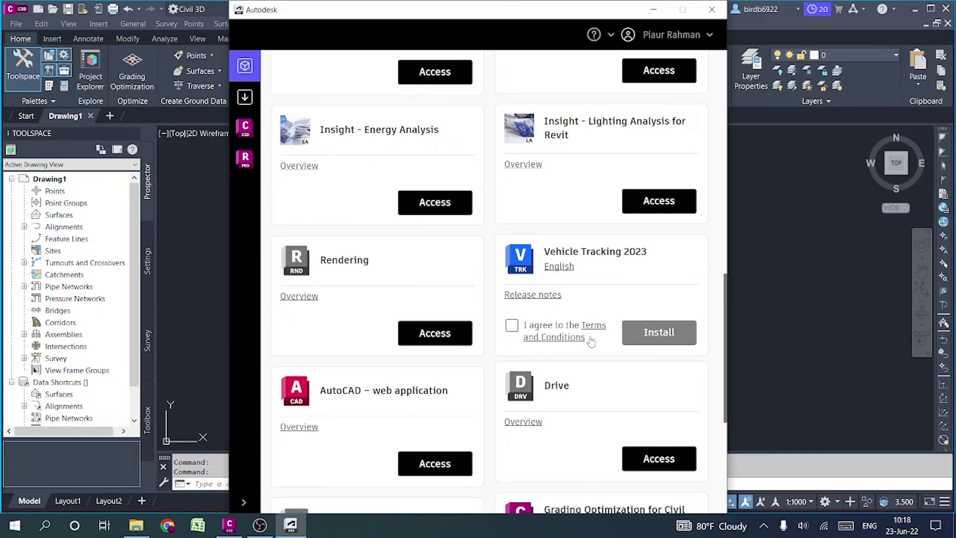
{"action": "left_click", "coordinate": [513, 326]}
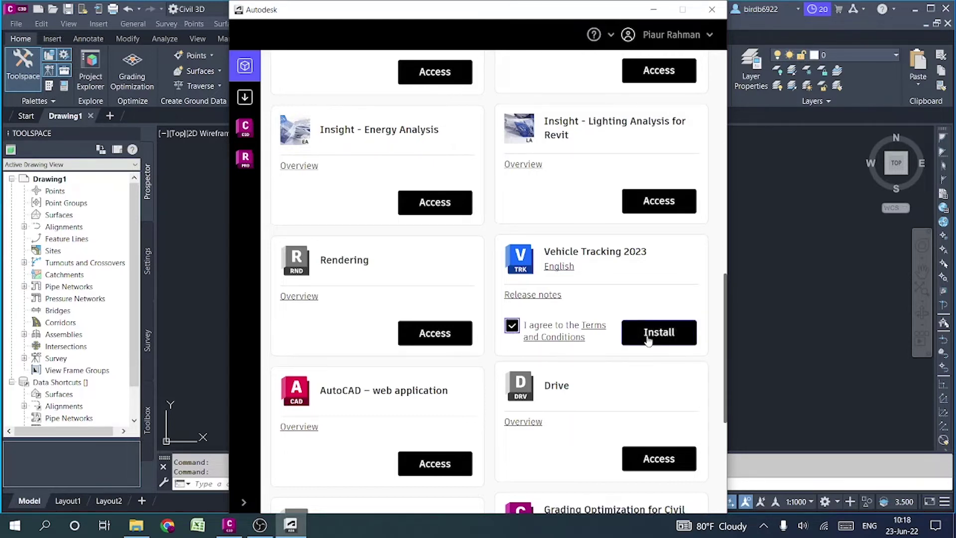
{"action": "left_click", "coordinate": [654, 10]}
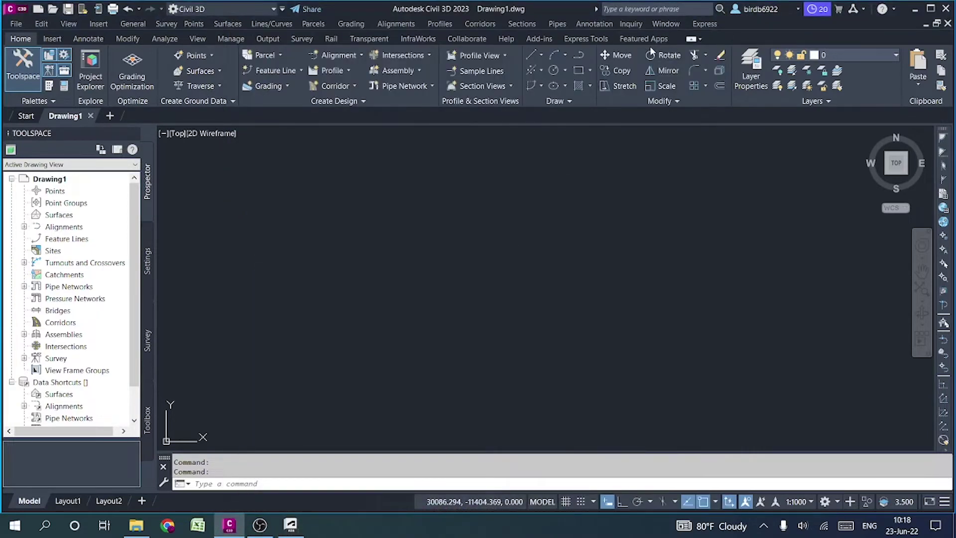
{"action": "mouse_move", "coordinate": [296, 531]}
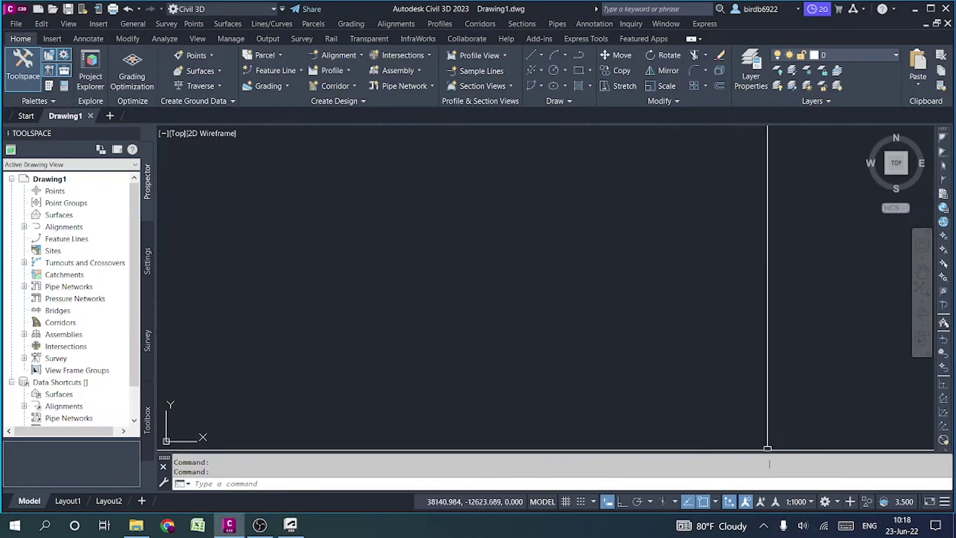
{"action": "left_click", "coordinate": [763, 526]}
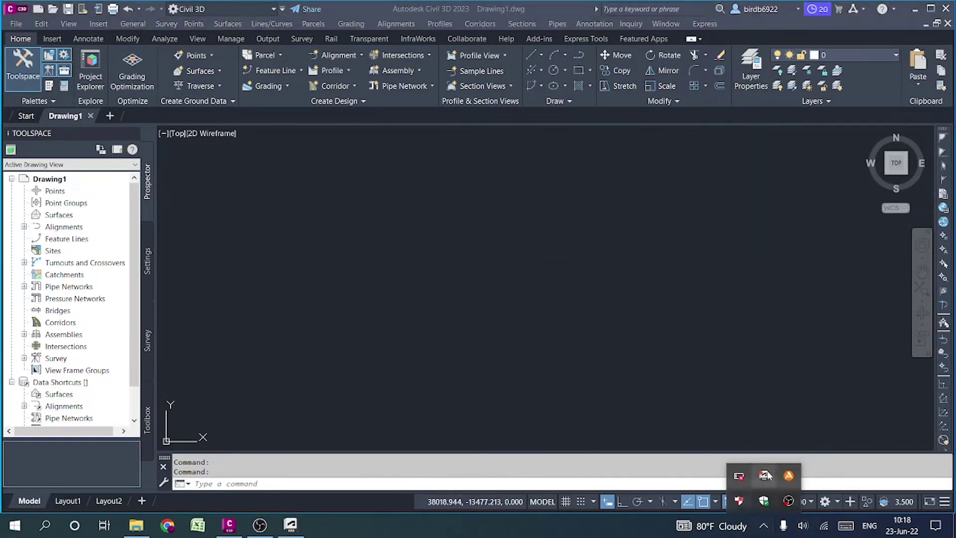
{"action": "left_click", "coordinate": [763, 477]}
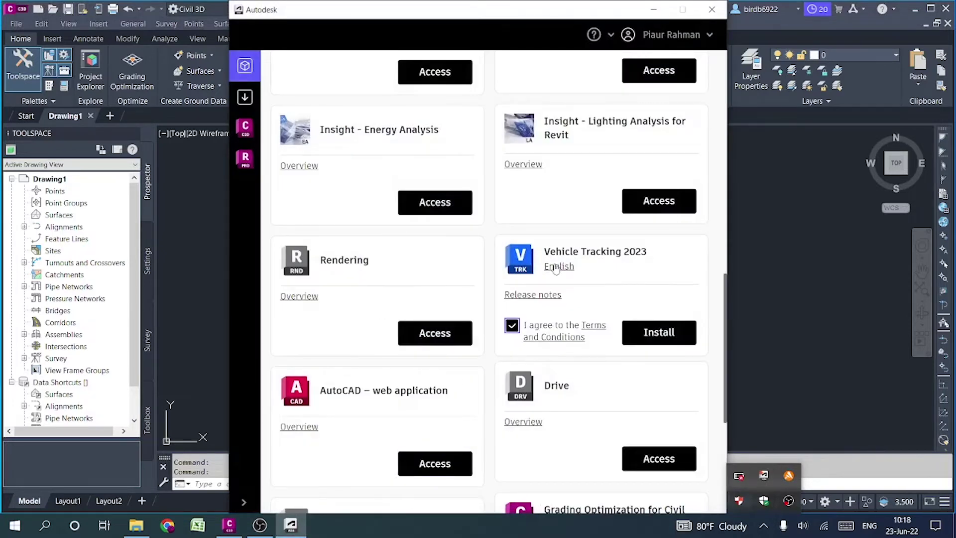
Start installing Vehicle Tracking 2023 with the preset installation settings, using C:\Program Files\Autodesk as the product location.
{"action": "scroll", "coordinate": [504, 307], "scroll_direction": "down", "scroll_amount": 5}
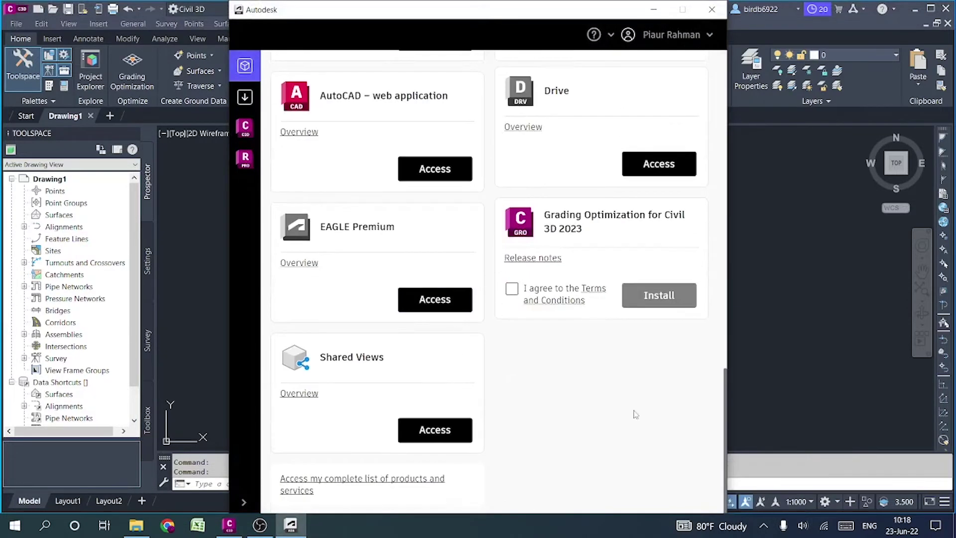
{"action": "scroll", "coordinate": [634, 414], "scroll_direction": "up", "scroll_amount": 2}
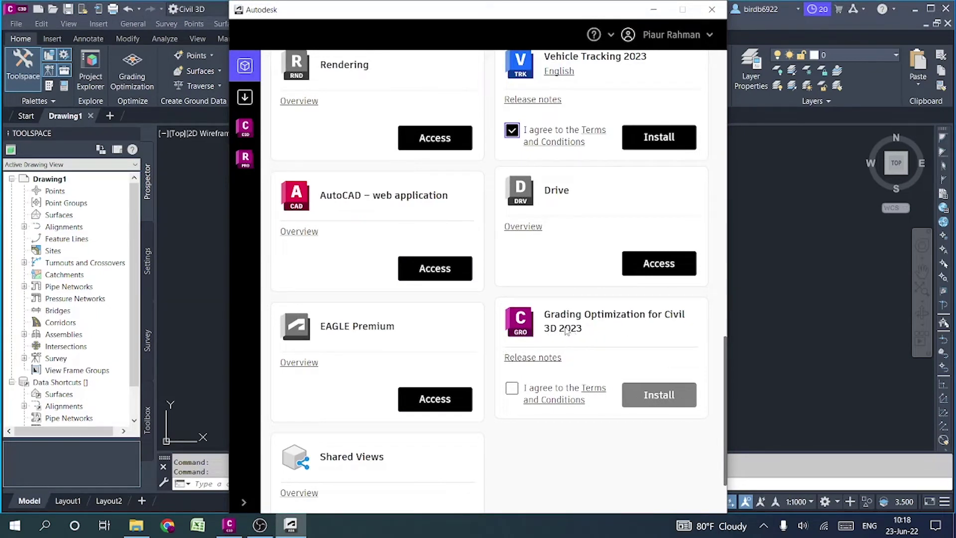
{"action": "scroll", "coordinate": [581, 381], "scroll_direction": "up", "scroll_amount": 4}
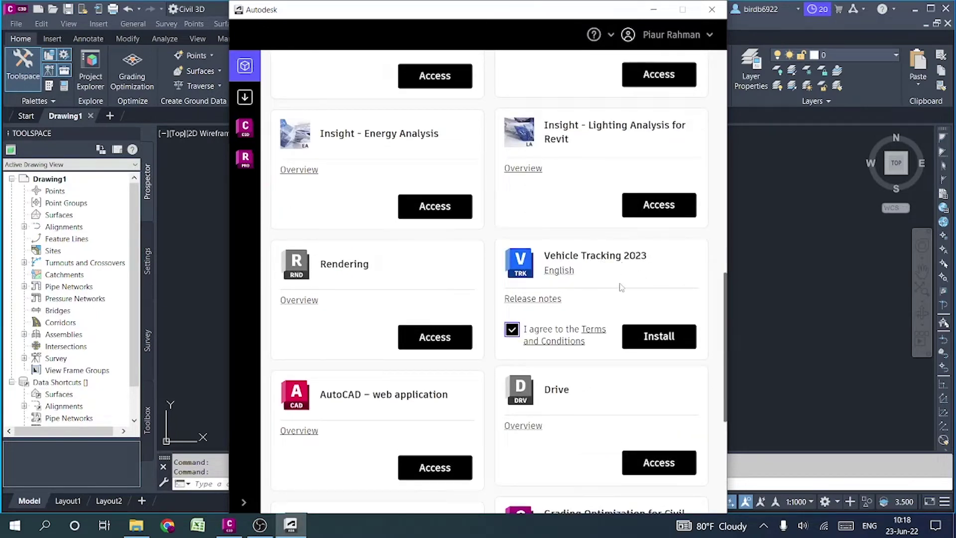
{"action": "left_click", "coordinate": [654, 336]}
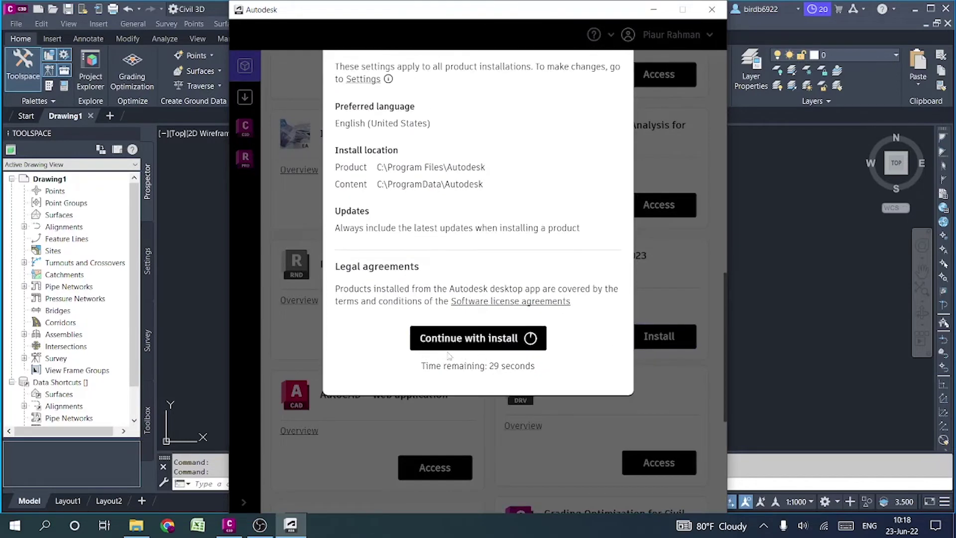
{"action": "left_click", "coordinate": [494, 340]}
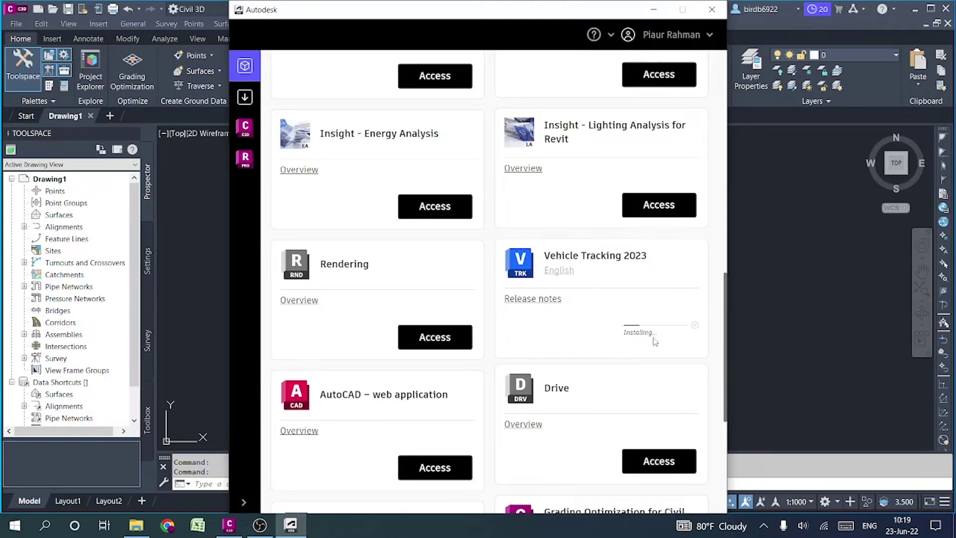
{"action": "scroll", "coordinate": [620, 338], "scroll_direction": "down", "scroll_amount": 2}
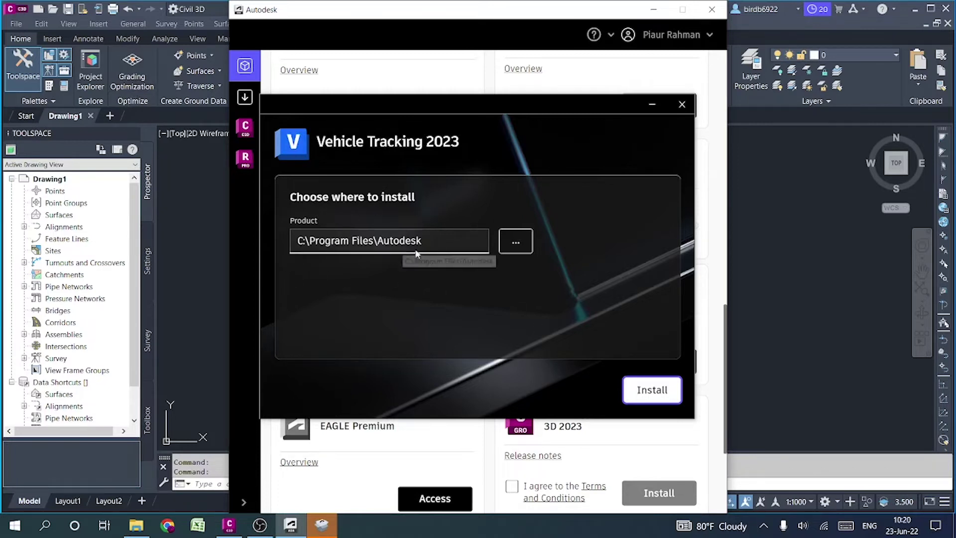
{"action": "left_click", "coordinate": [643, 391]}
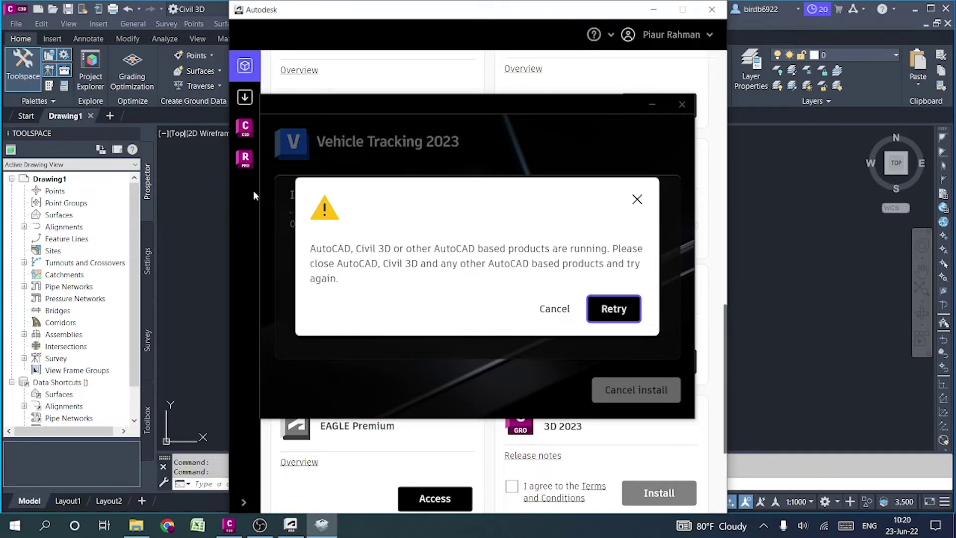
Close Civil 3D and retry the Vehicle Tracking 2023 installation through to finishing the installer.
{"action": "left_click", "coordinate": [784, 18]}
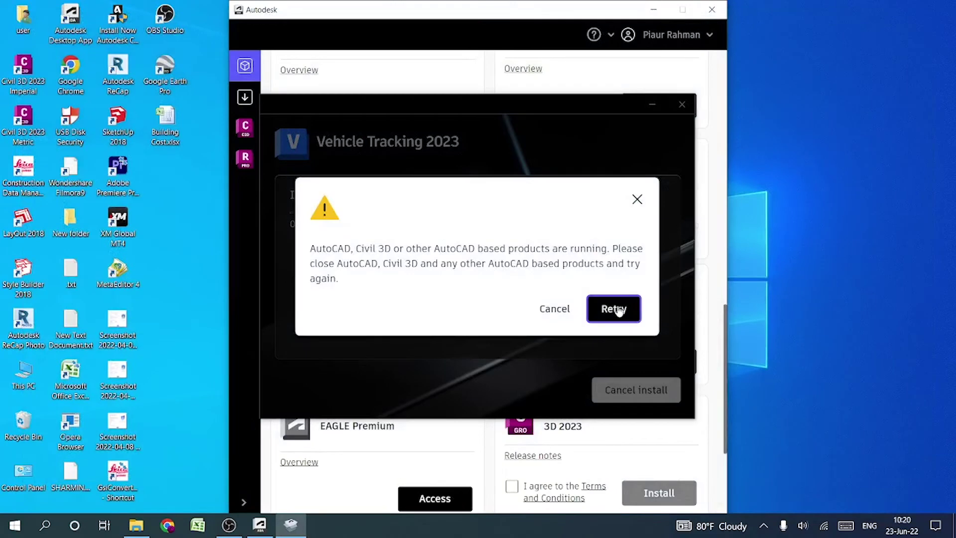
{"action": "left_click", "coordinate": [619, 311]}
{"action": "left_click", "coordinate": [612, 316]}
{"action": "left_click", "coordinate": [622, 314]}
{"action": "left_click", "coordinate": [613, 312]}
{"action": "left_click", "coordinate": [613, 309]}
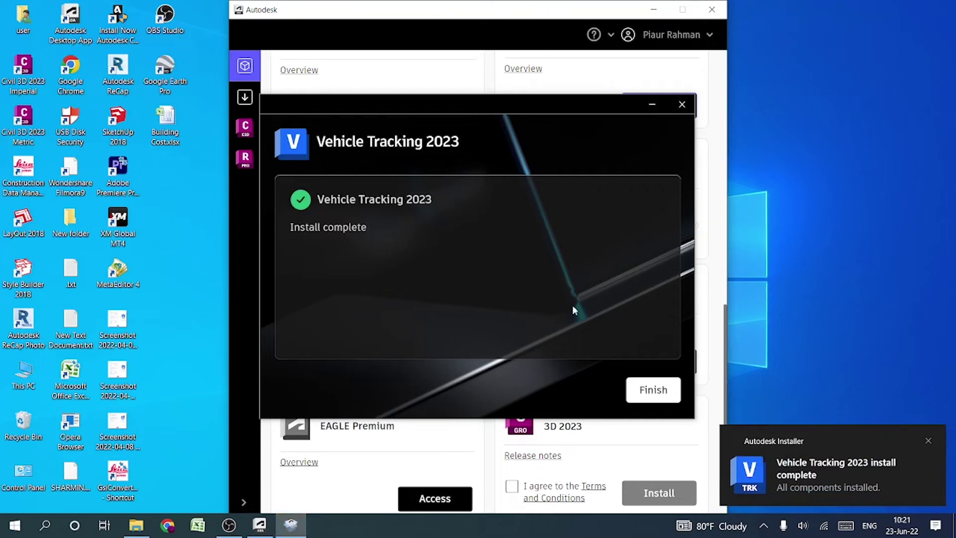
{"action": "left_click", "coordinate": [652, 392]}
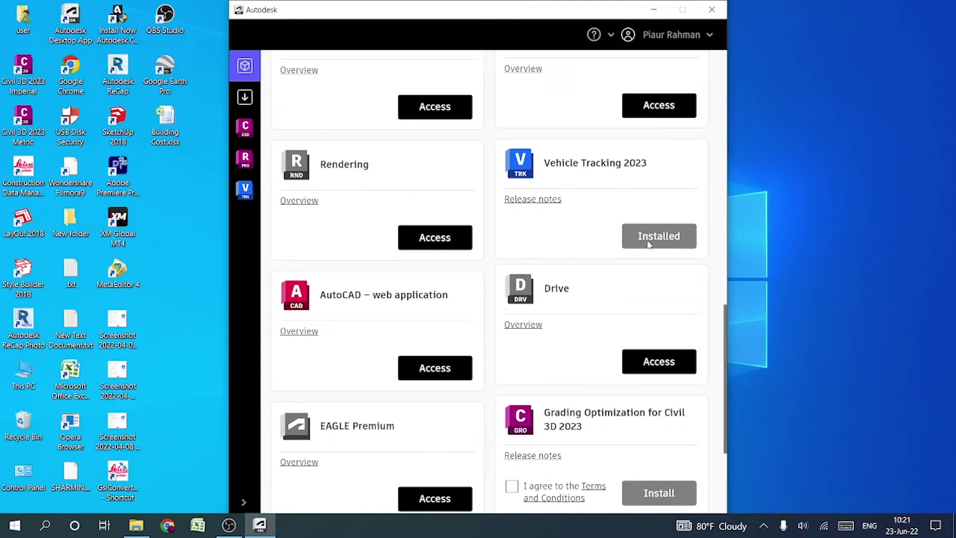
Minimize the Autodesk desktop app, launch Civil 3D 2023 Metric and create a new drawing.
{"action": "left_click", "coordinate": [654, 9]}
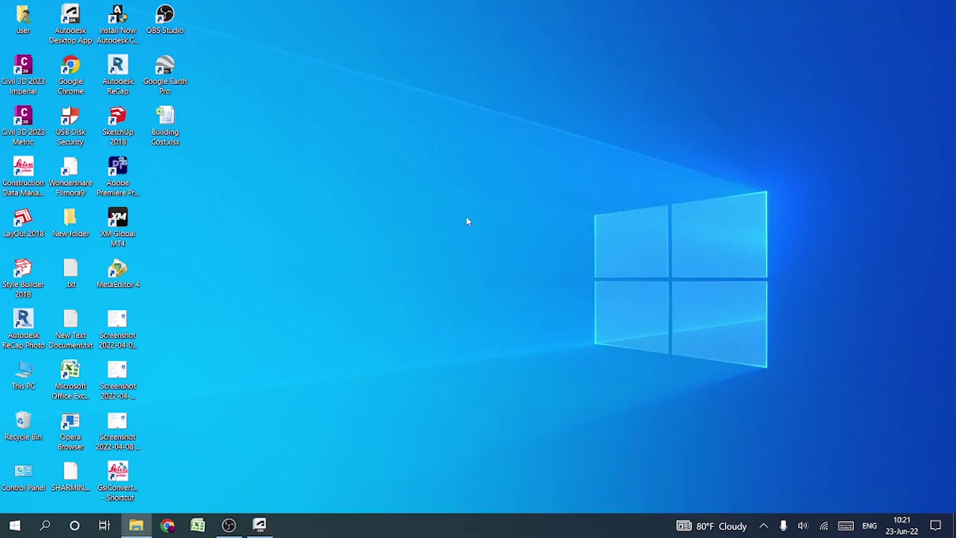
{"action": "right_click", "coordinate": [466, 217]}
{"action": "left_click", "coordinate": [524, 255]}
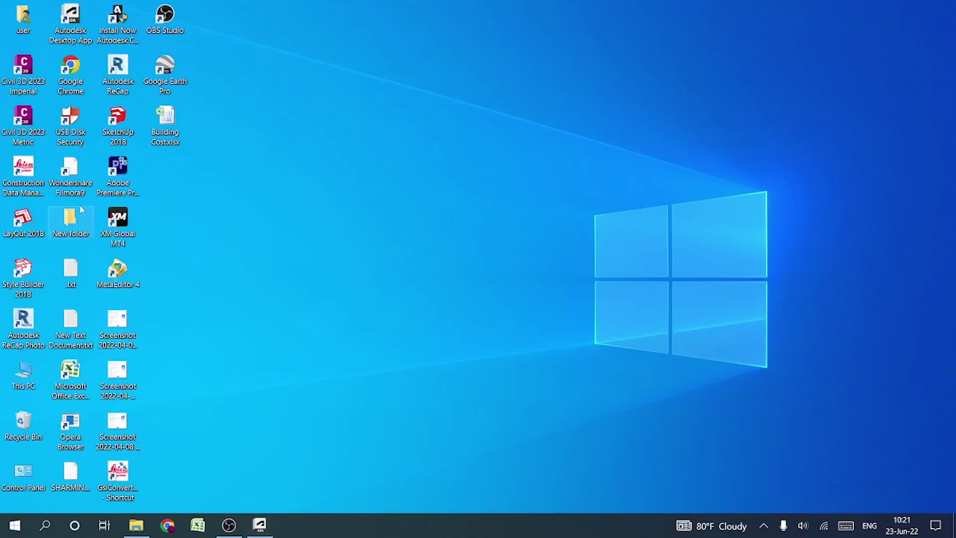
{"action": "double_click", "coordinate": [31, 123]}
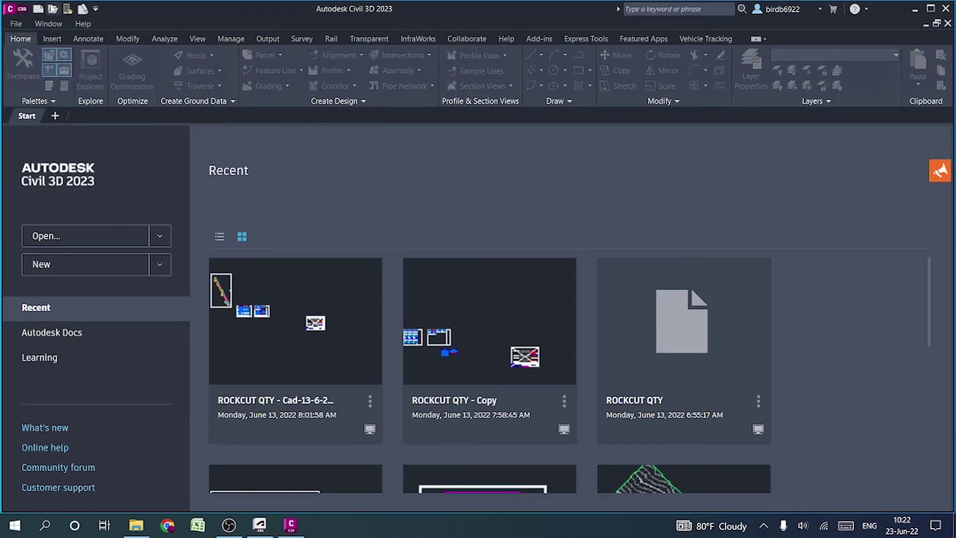
{"action": "left_click", "coordinate": [39, 9]}
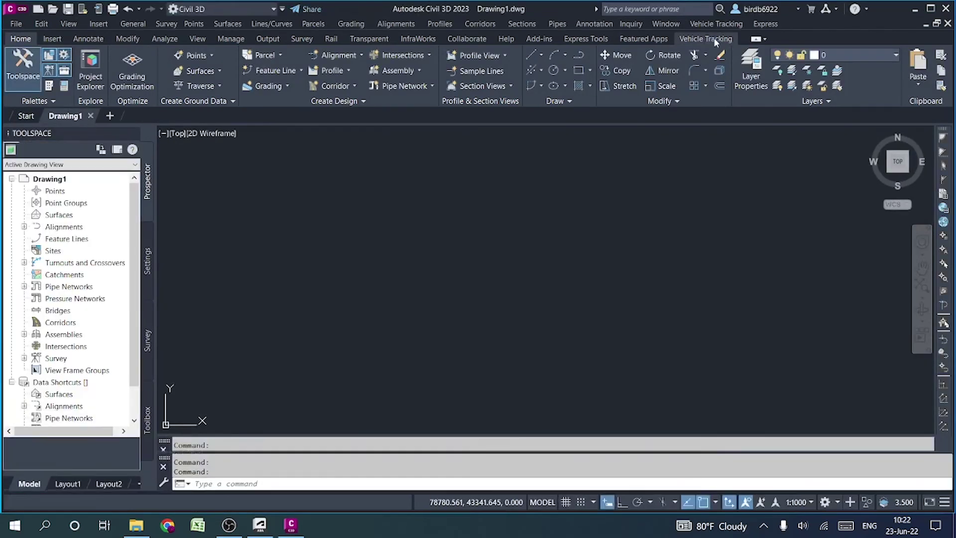
Display the Vehicle Tracking tools to check the new add-on, and return to the Home tools.
{"action": "left_click", "coordinate": [714, 39]}
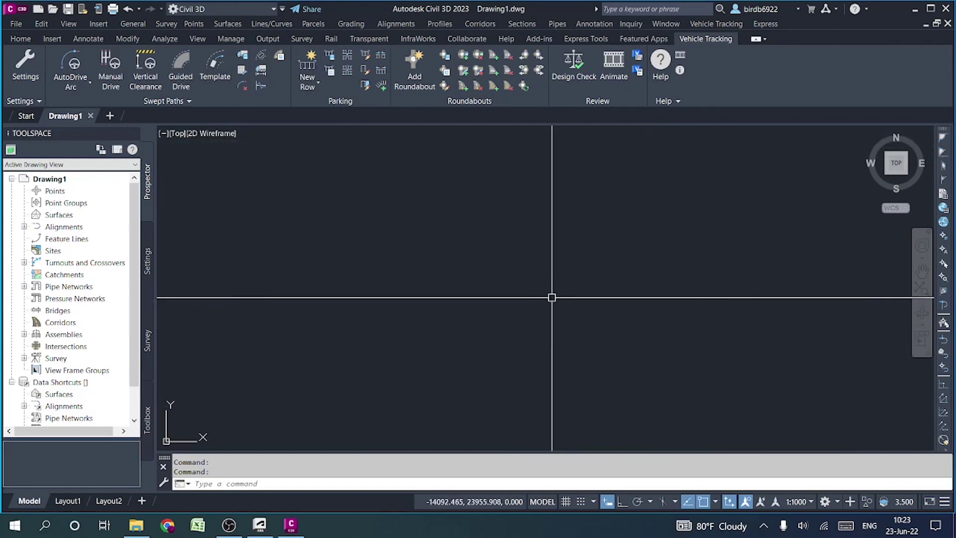
{"action": "left_click", "coordinate": [21, 38]}
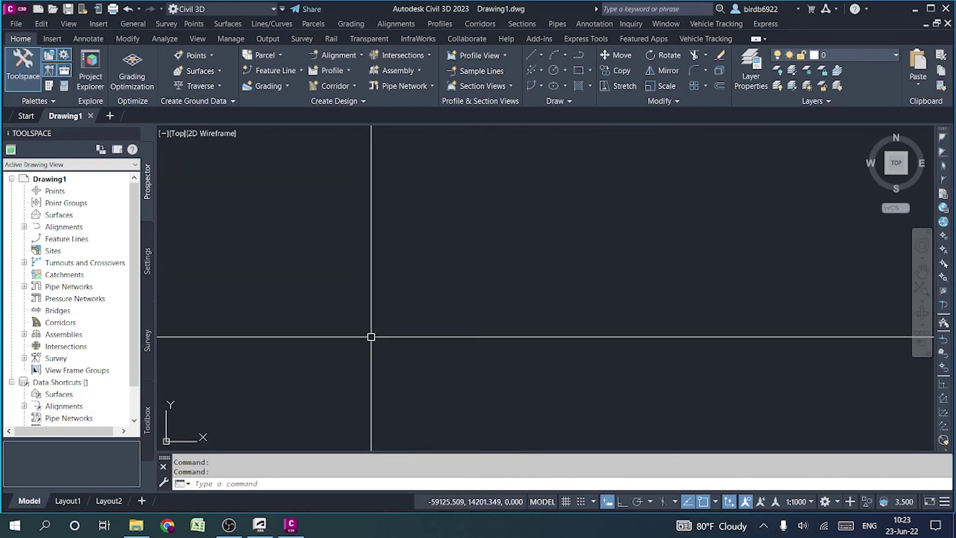
{"action": "left_click", "coordinate": [230, 525]}
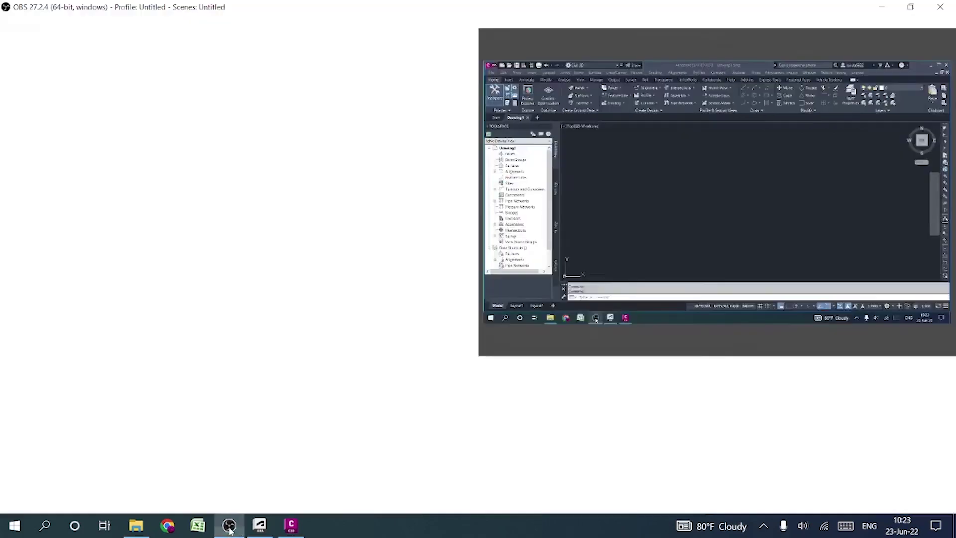